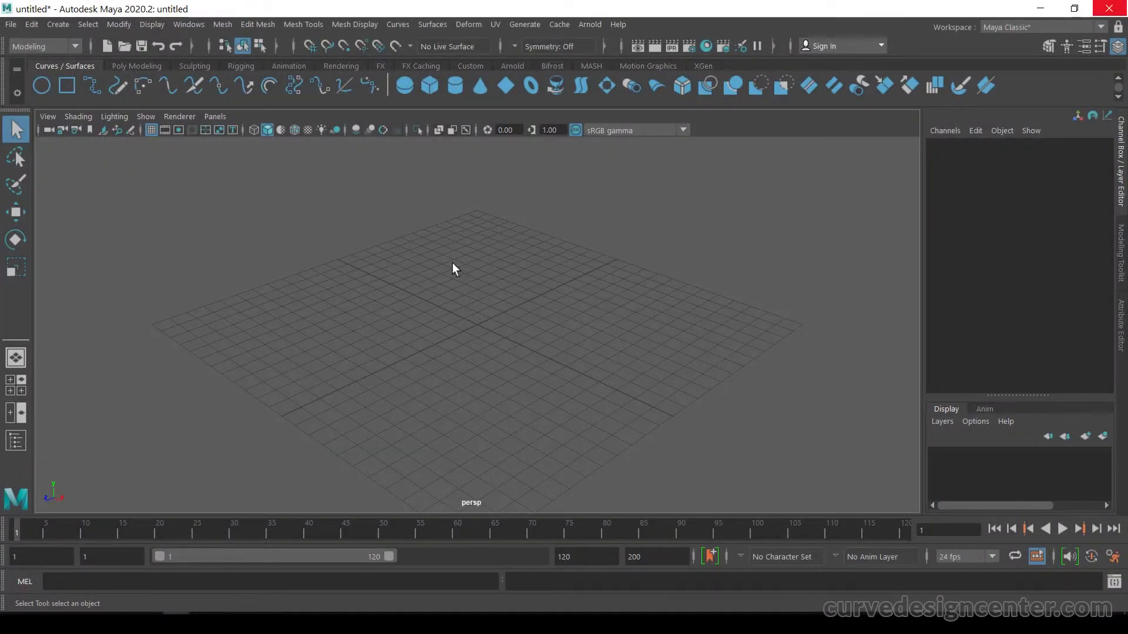
Step: Show the empty scene in the four-view layout with top, perspective, front and side views
left_click(403, 24)
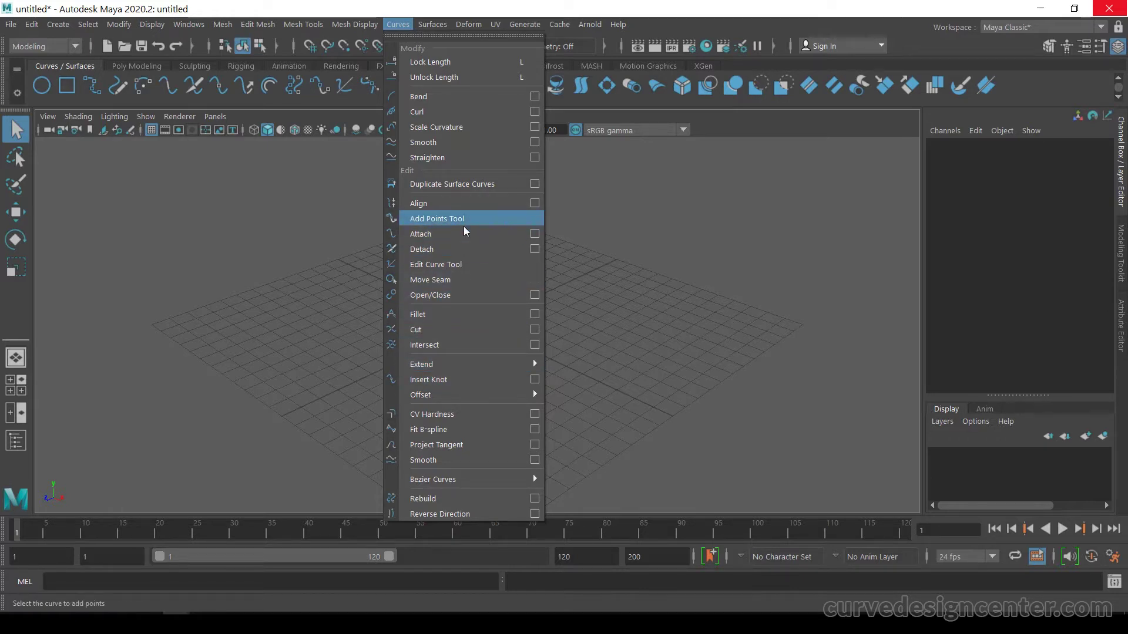
left_click(313, 332)
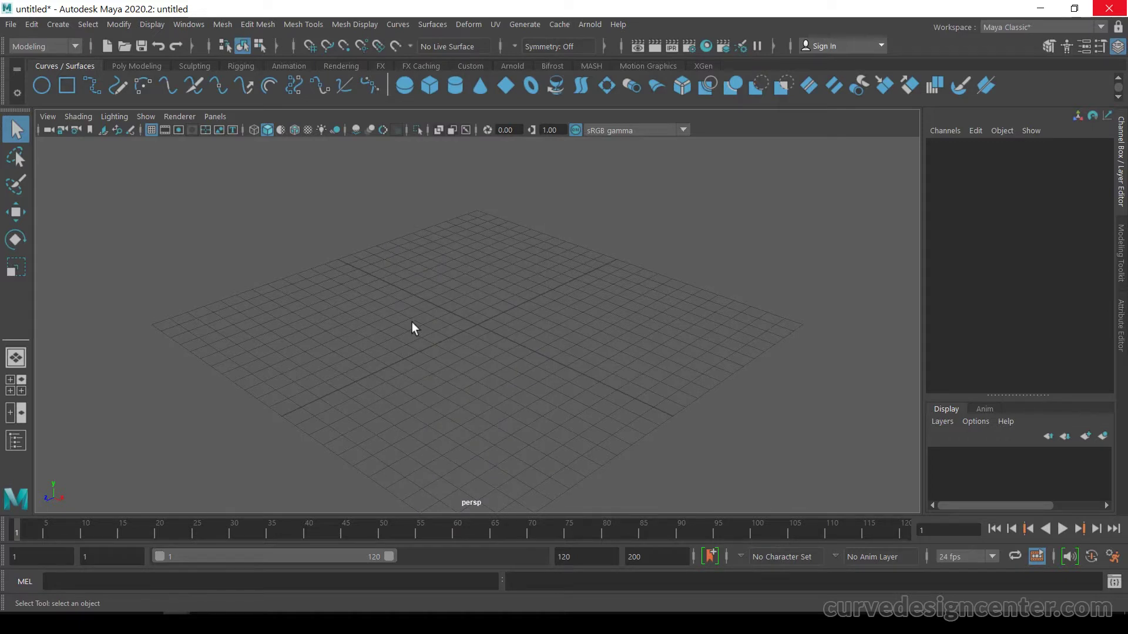
key("space")
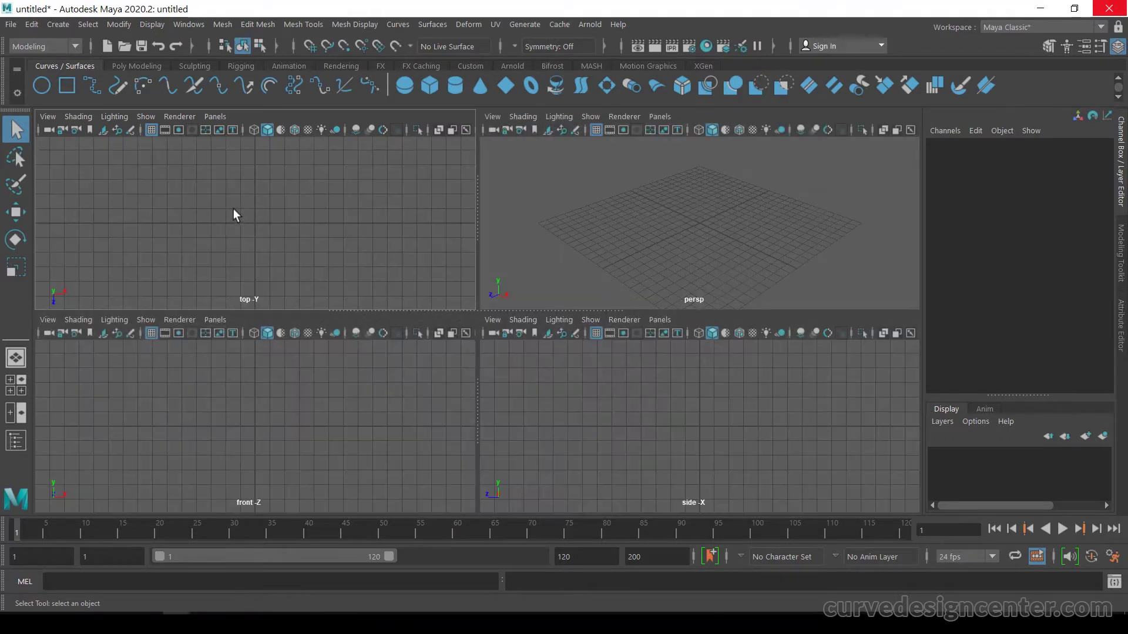
Step: Maximize the top view and choose Create > Curve Tools > CV Curve Tool
key("space")
left_click(59, 24)
mouse_move(119, 139)
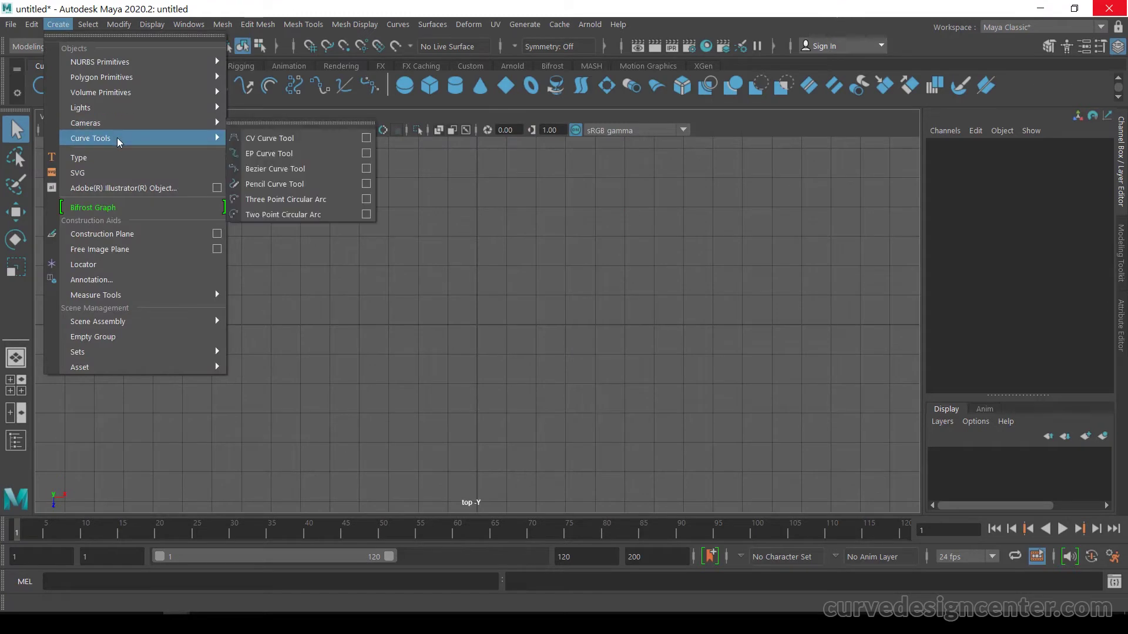
left_click(284, 138)
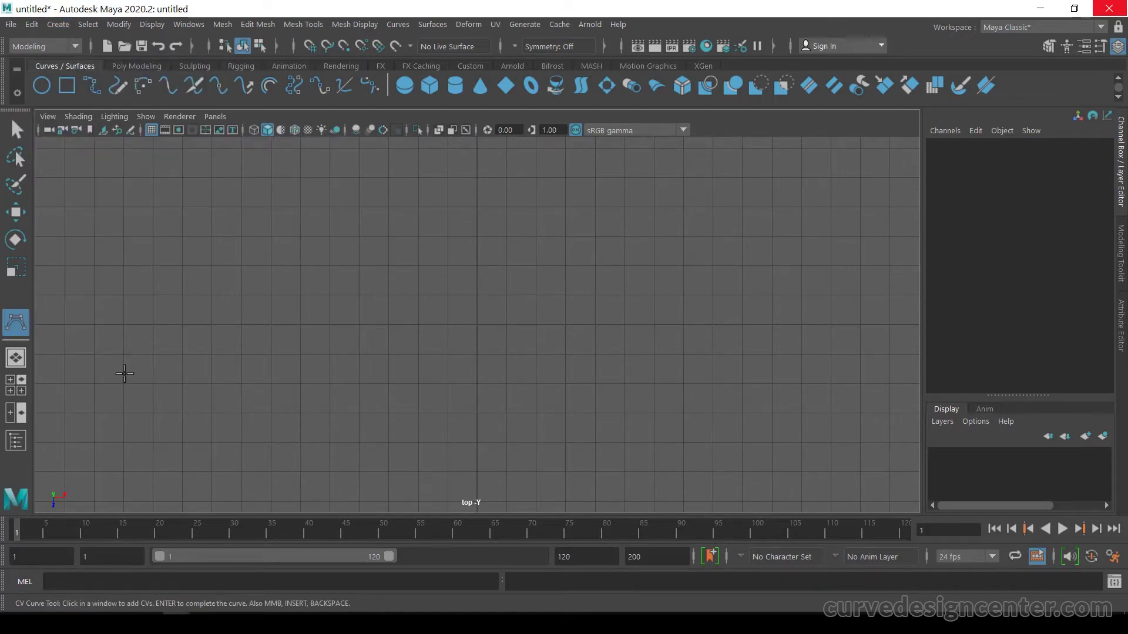
Step: Draw curve1 with six CVs arching up and sloping down to the right
left_click(125, 372)
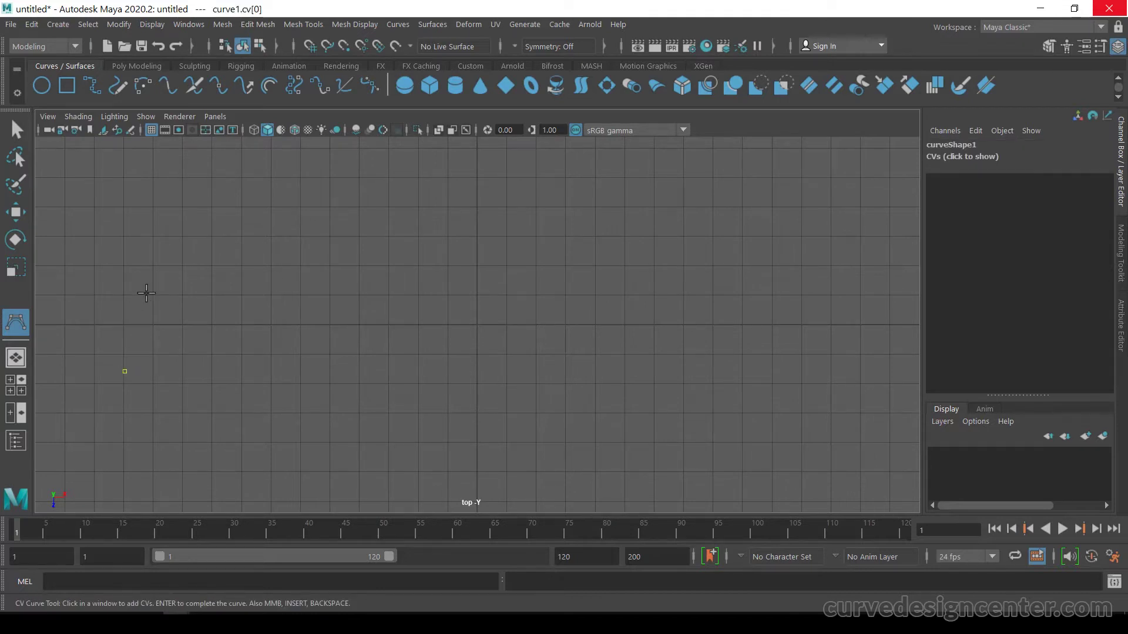
left_click_drag(226, 219, 207, 232)
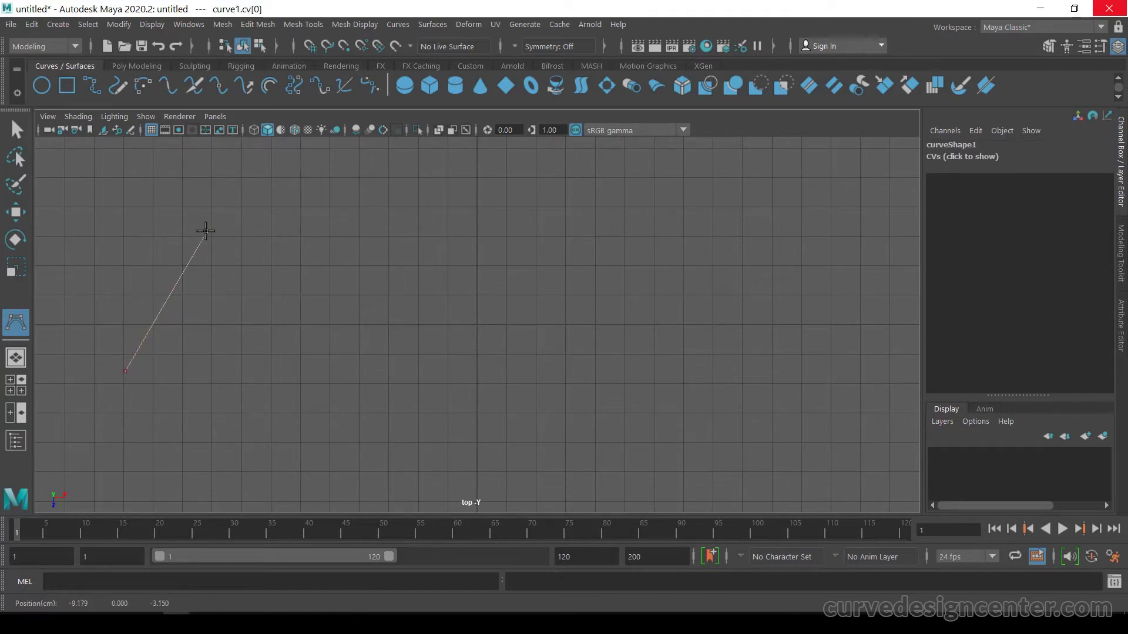
left_click(390, 231)
left_click(505, 266)
left_click(556, 395)
left_click(676, 401)
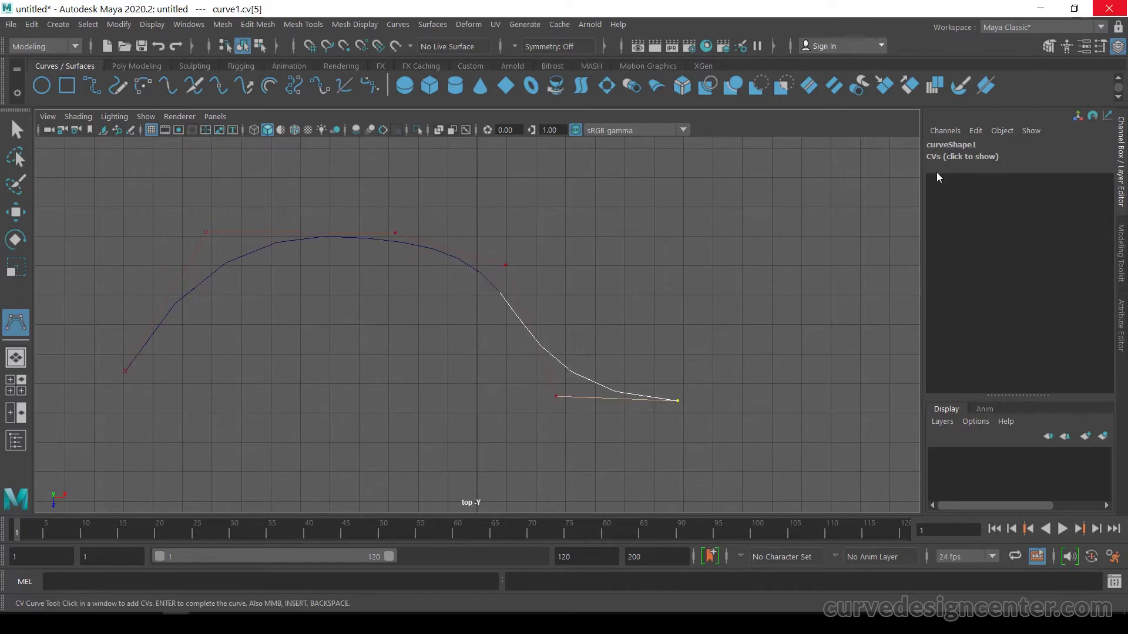
key("q")
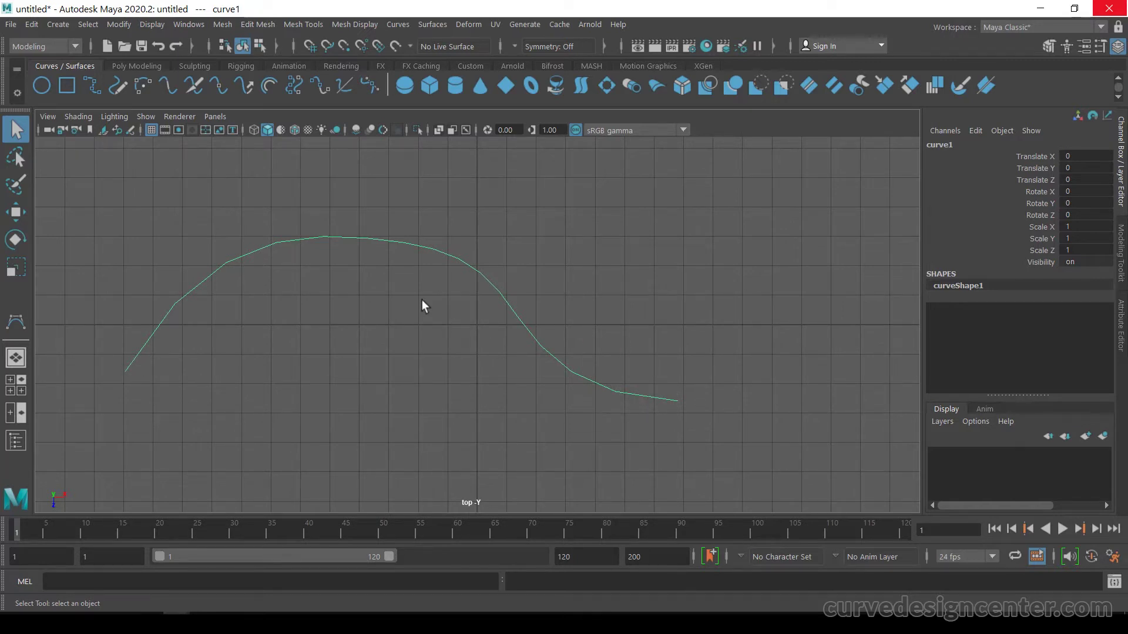
right_click_drag(421, 247, 353, 250)
left_click_drag(148, 391, 163, 417)
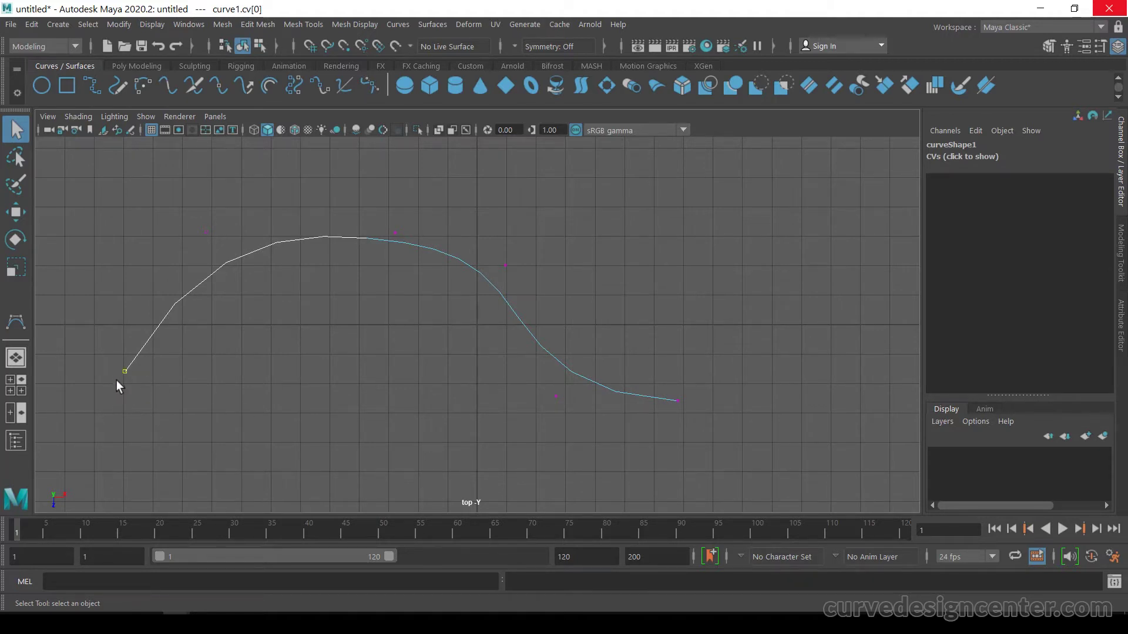
left_click_drag(658, 378, 705, 435)
left_click_drag(105, 302, 225, 407)
left_click_drag(183, 206, 263, 297)
left_click_drag(123, 352, 176, 413)
left_click_drag(173, 204, 239, 286)
left_click_drag(112, 355, 145, 403)
left_click_drag(195, 213, 233, 266)
left_click_drag(104, 352, 150, 401)
left_click_drag(671, 383, 690, 418)
right_click_drag(631, 366, 692, 226)
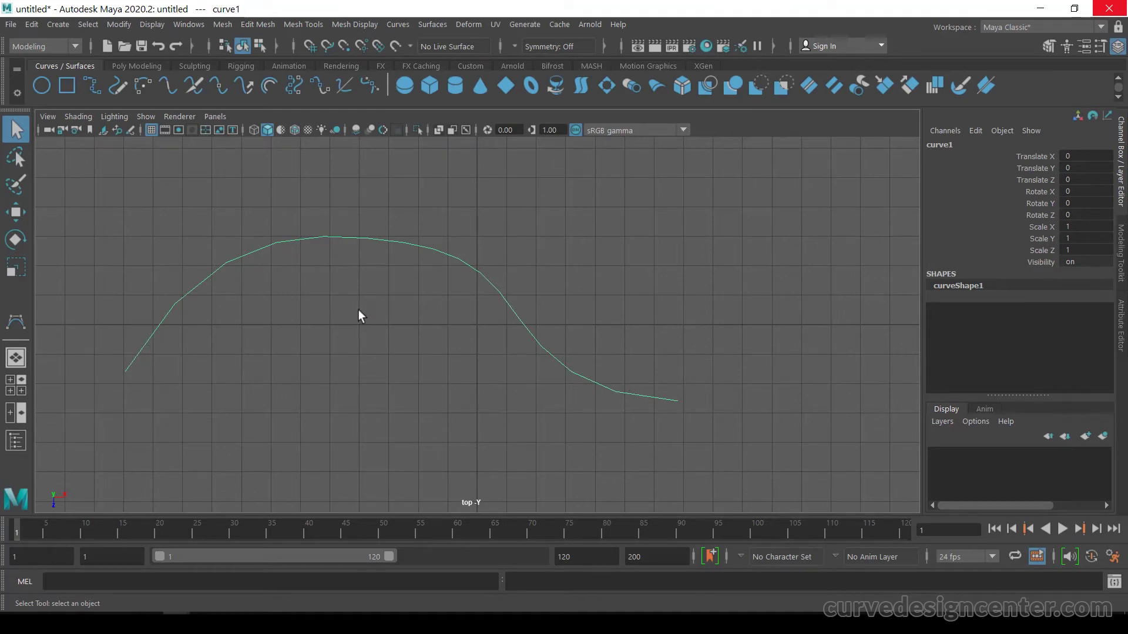
Step: Reverse curve1's direction, check its end CVs, then return to Object Mode
left_click(399, 23)
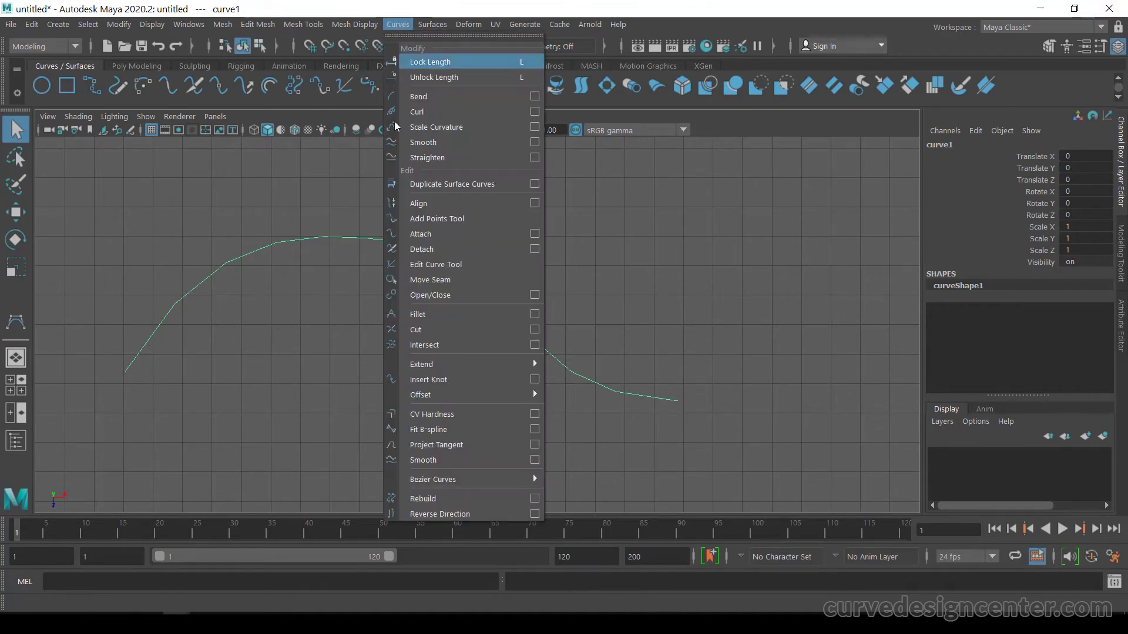
left_click(462, 514)
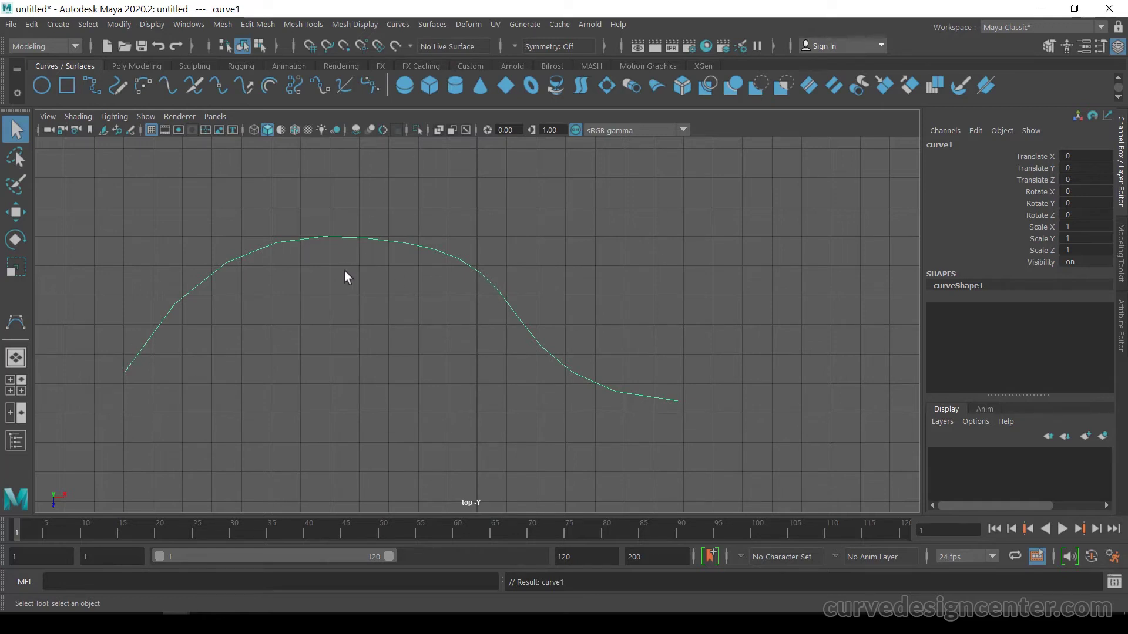
right_click_drag(345, 247, 274, 247)
mouse_move(114, 353)
left_mouse_down()
mouse_move(161, 408)
mouse_move(124, 372)
left_mouse_up()
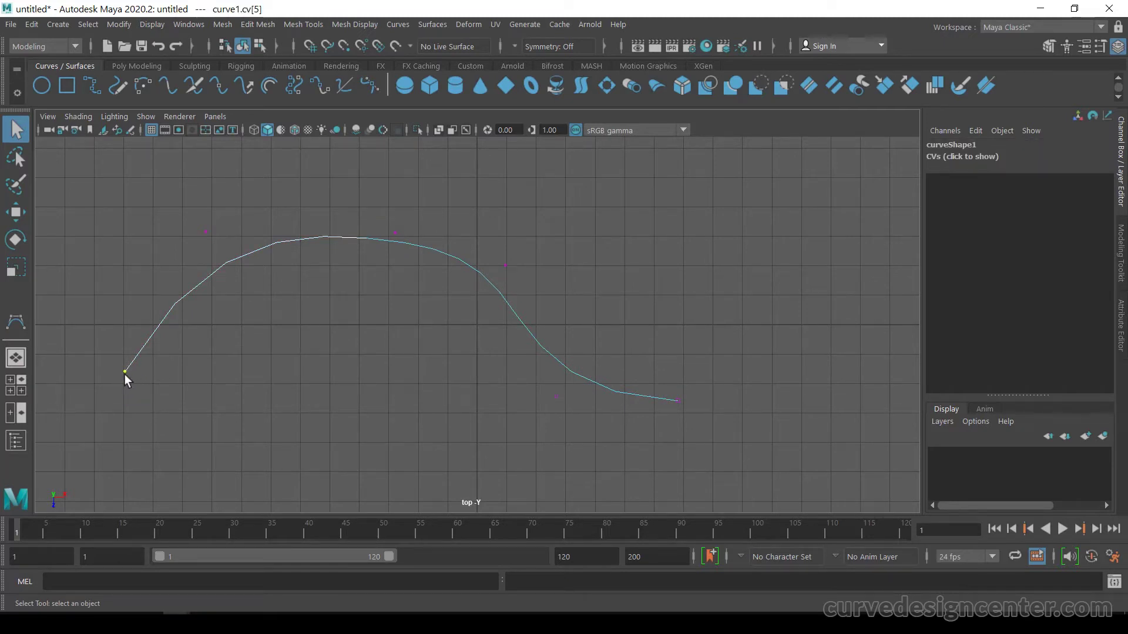
left_click(678, 401)
left_click_drag(531, 361, 681, 439)
right_click_drag(496, 247, 561, 228)
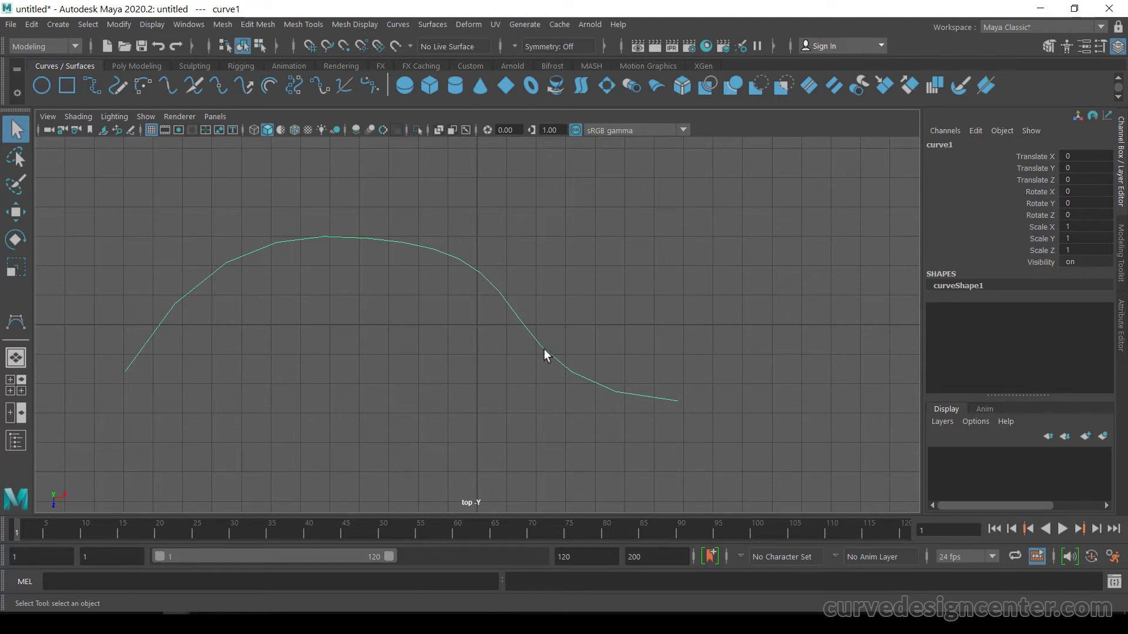
Step: Add four CVs past the left end with Add Points Tool, looping back toward centre
left_click(403, 24)
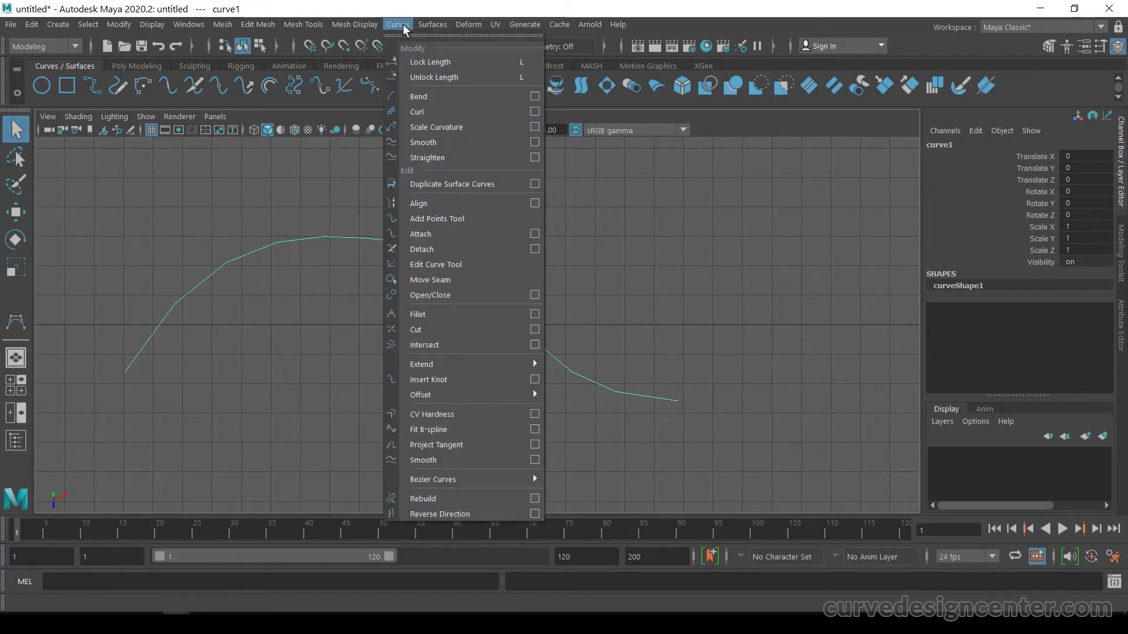
left_click(460, 219)
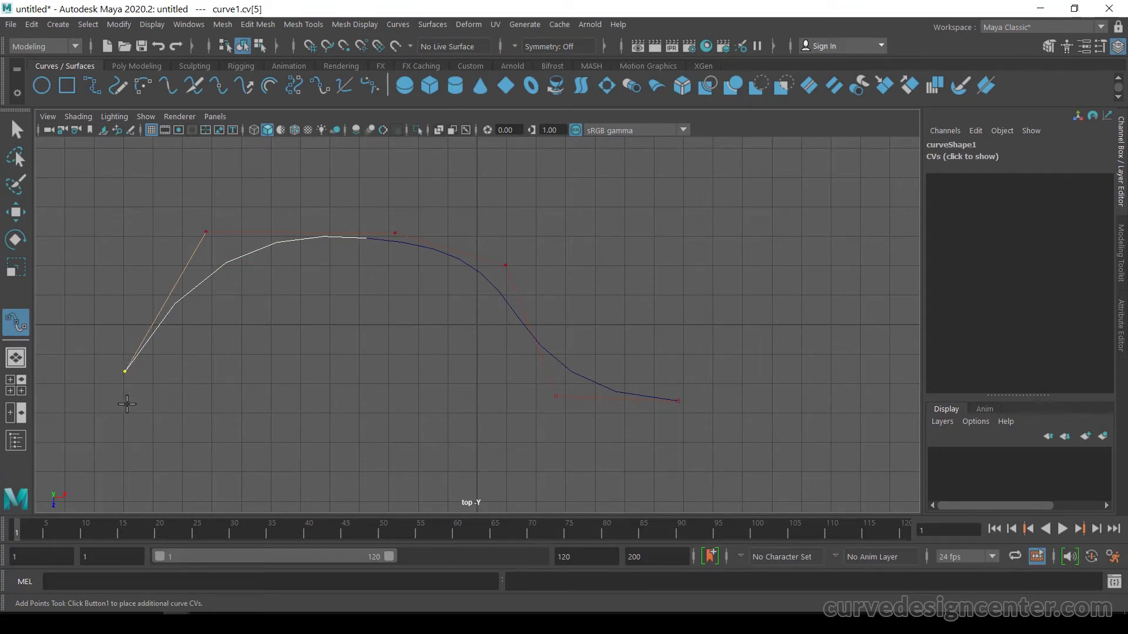
left_click(174, 444)
left_click(262, 424)
left_click(380, 389)
left_click(476, 448)
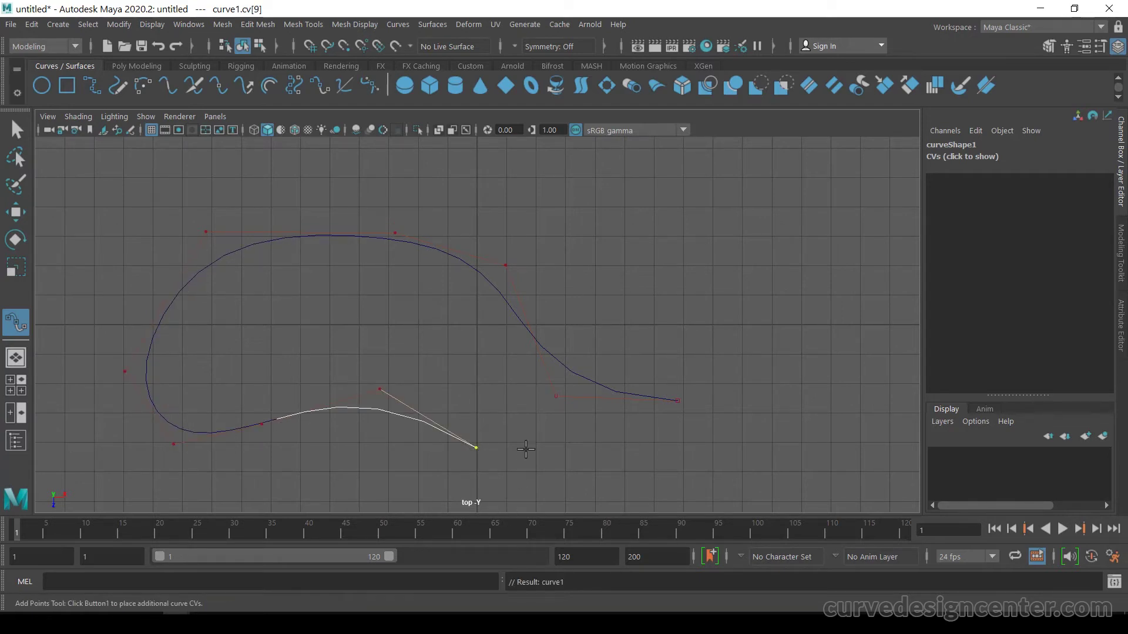
key("Return")
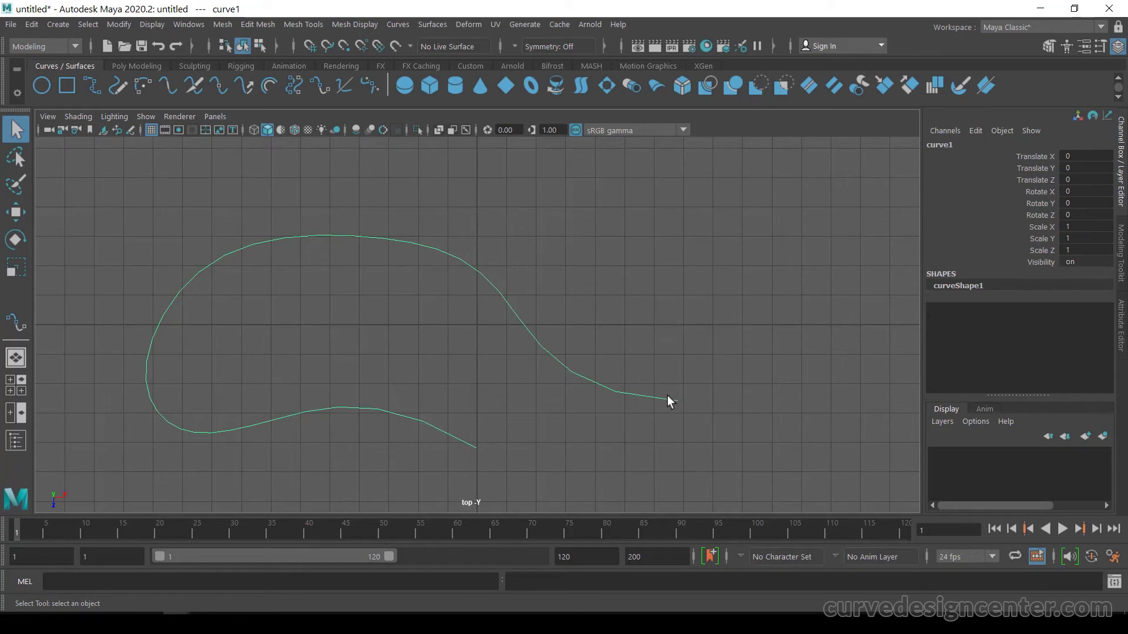
Step: Inspect the curve's end CVs in Control Vertex mode, then return to Object Mode
right_click_drag(574, 367, 491, 253)
left_click_drag(717, 437, 646, 376)
left_click_drag(502, 315, 708, 464)
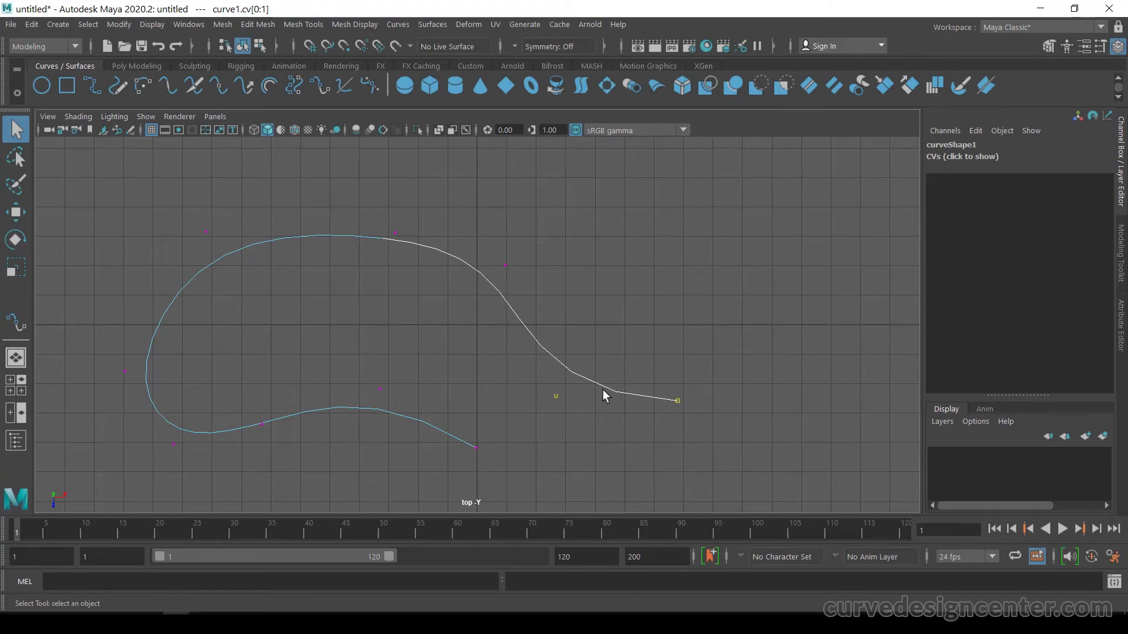
right_click_drag(559, 329, 626, 223)
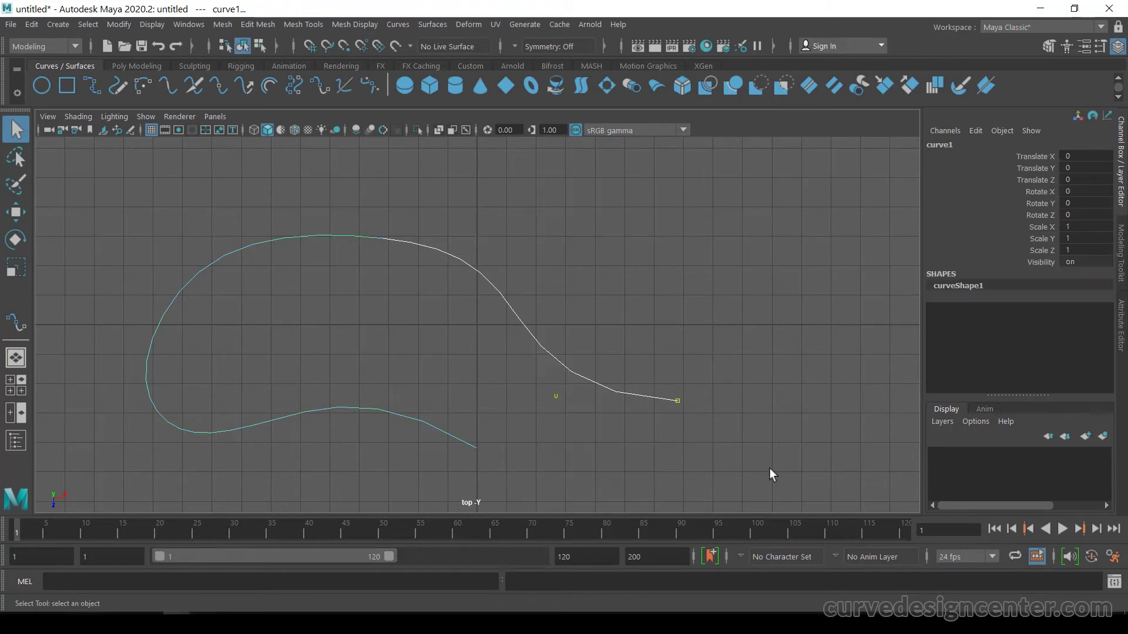
Step: Reverse curve1's direction again with Curves > Reverse Direction
left_click(398, 24)
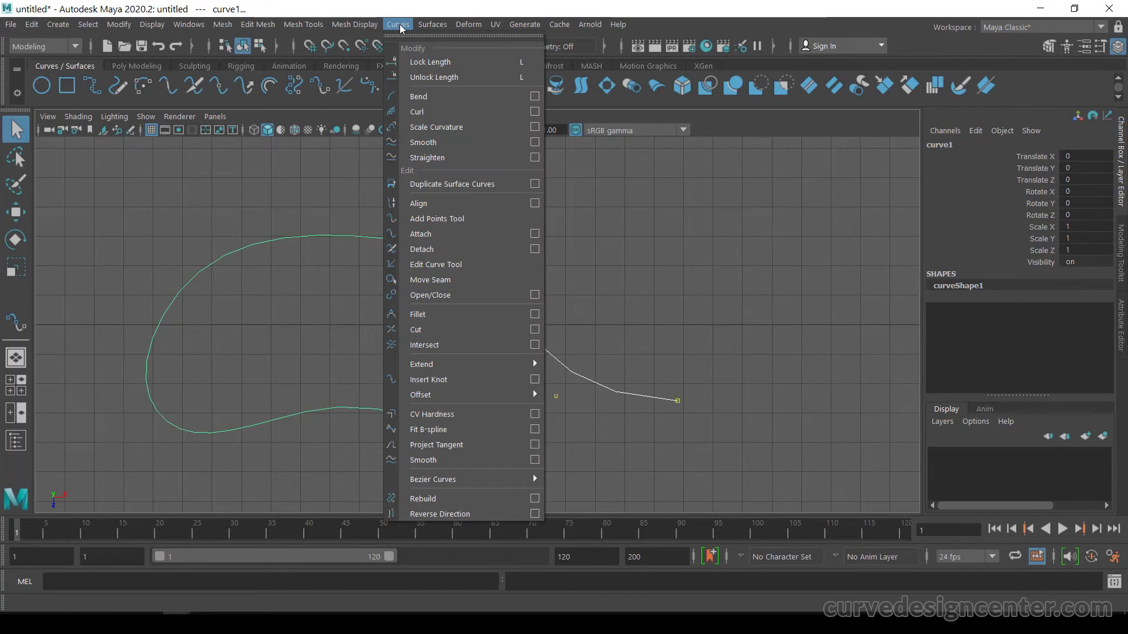
left_click(453, 512)
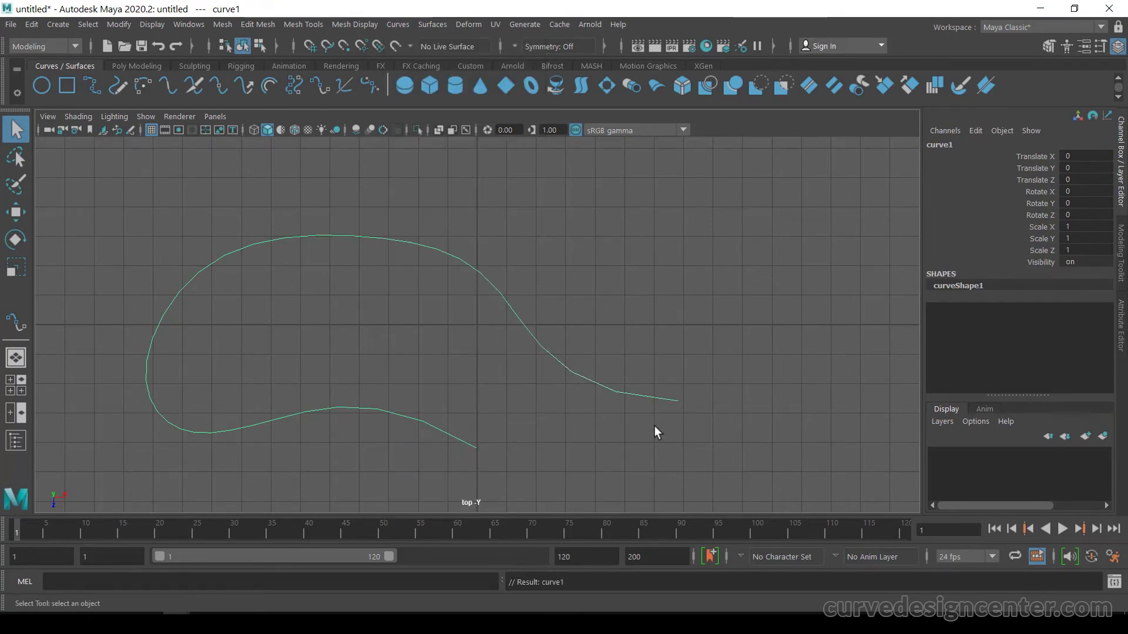
left_click(431, 24)
mouse_move(397, 24)
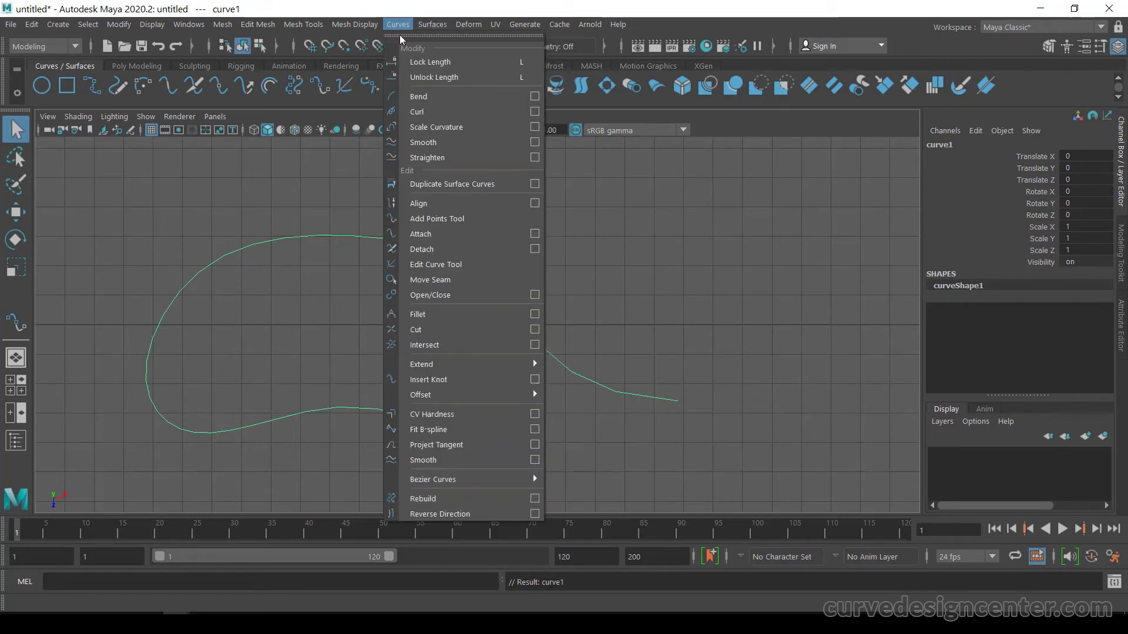
Step: Add five CVs past the right end with Add Points Tool, curling into a second loop
left_click(445, 220)
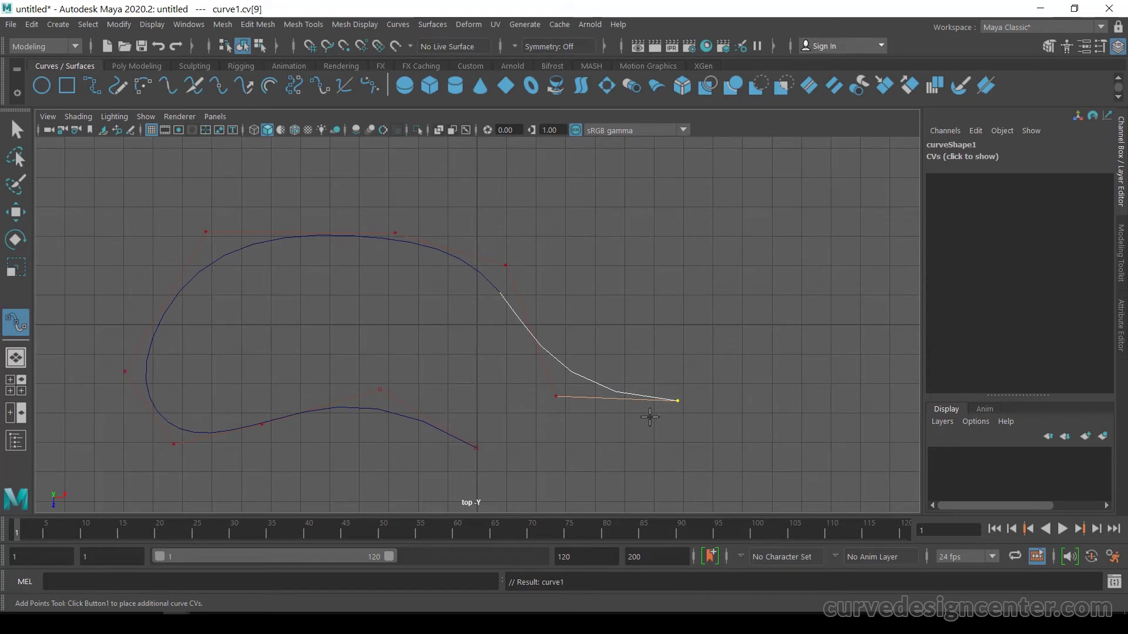
left_click(751, 355)
left_click(664, 219)
left_click(586, 239)
left_click(582, 290)
left_click(639, 318)
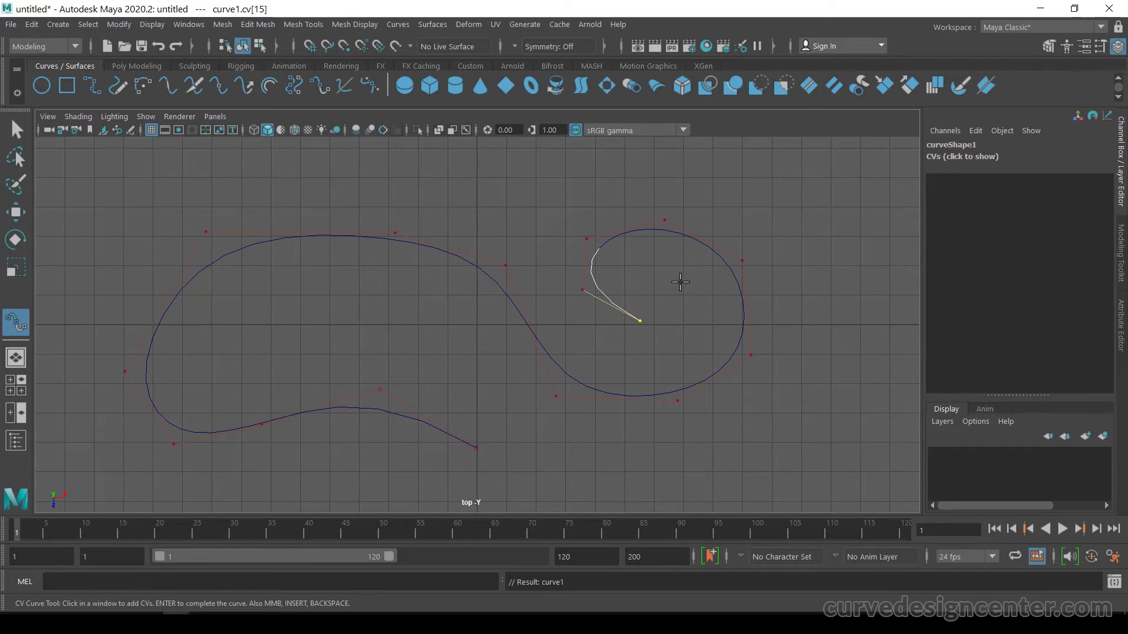
right_click_drag(671, 272, 703, 225)
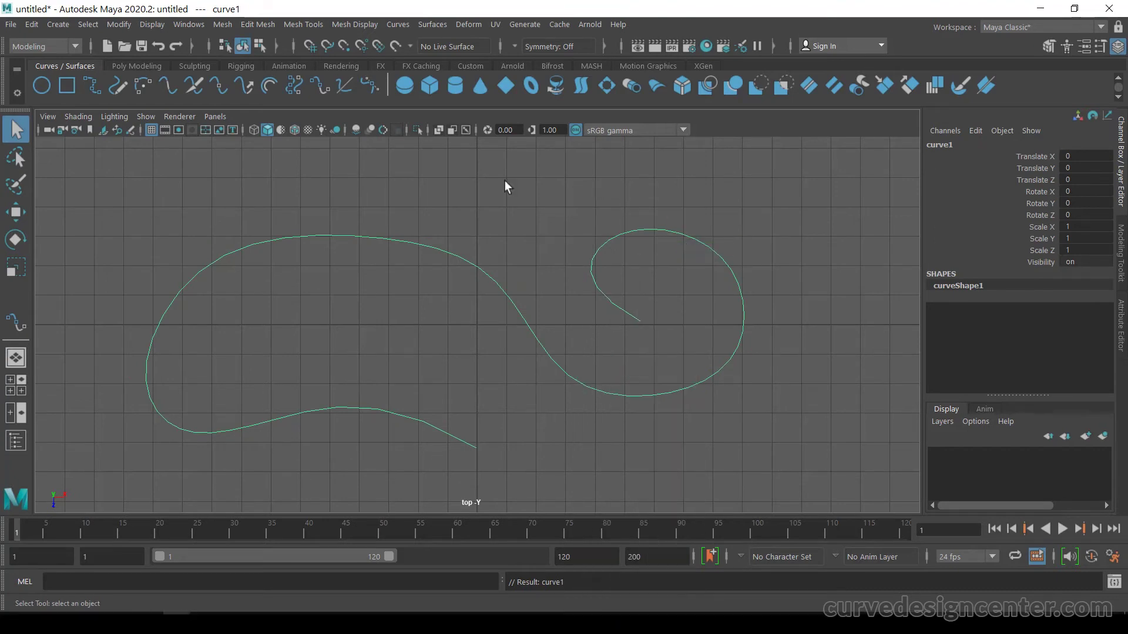
Step: Select curve1, switch to Edit Point mode and marquee-select all 14 edit points
left_click(397, 24)
mouse_move(443, 391)
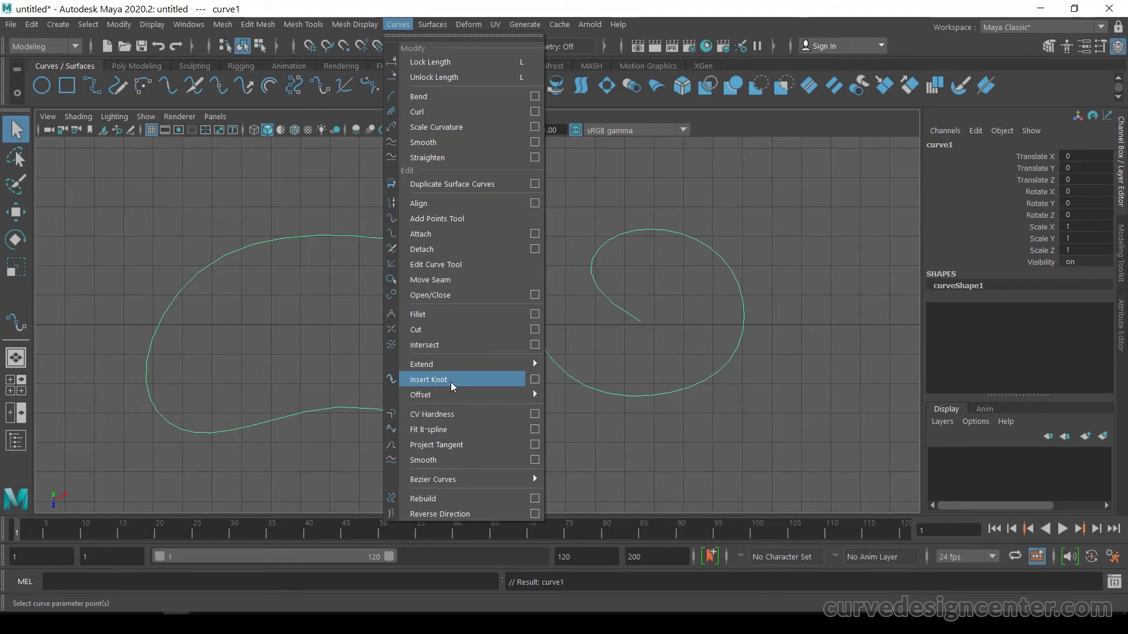
left_click(271, 311)
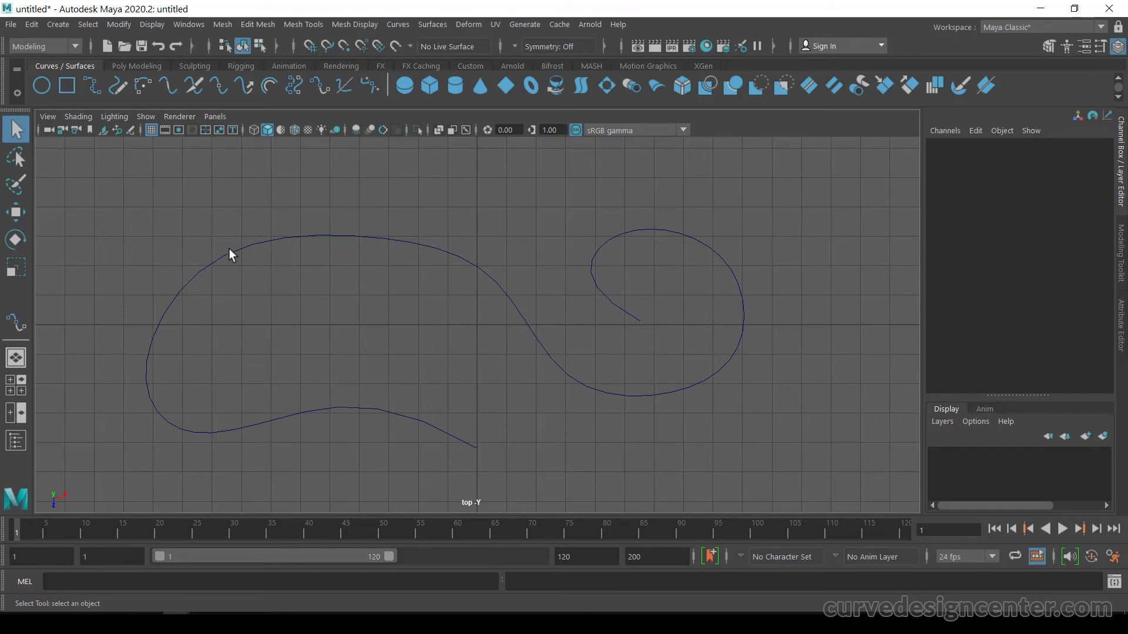
left_click_drag(344, 213, 377, 269)
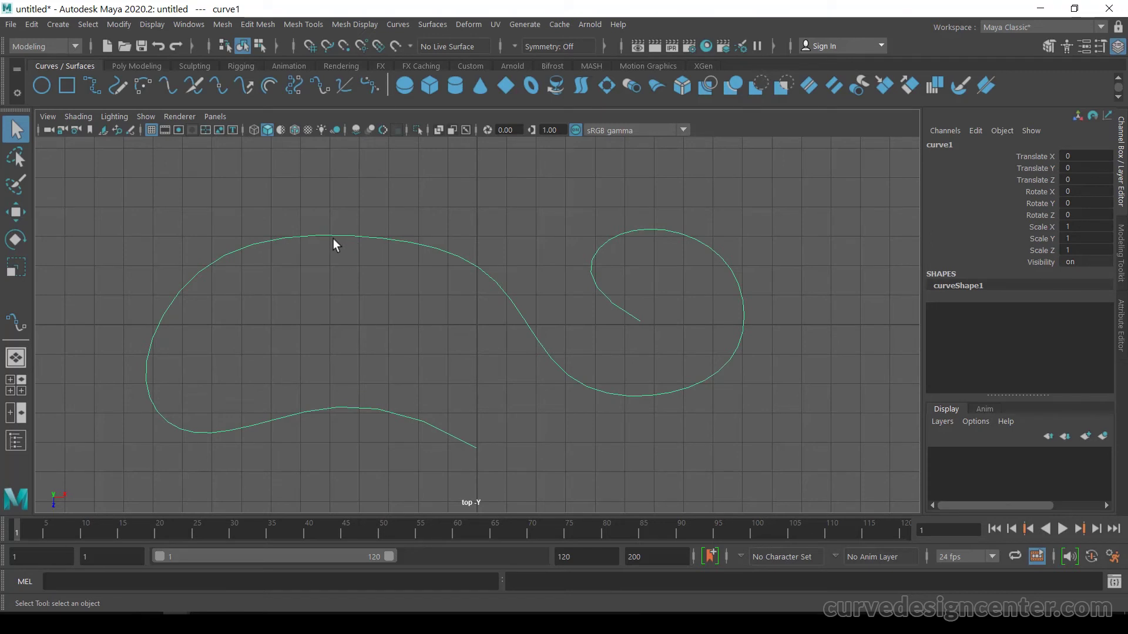
right_click_drag(333, 232, 337, 278)
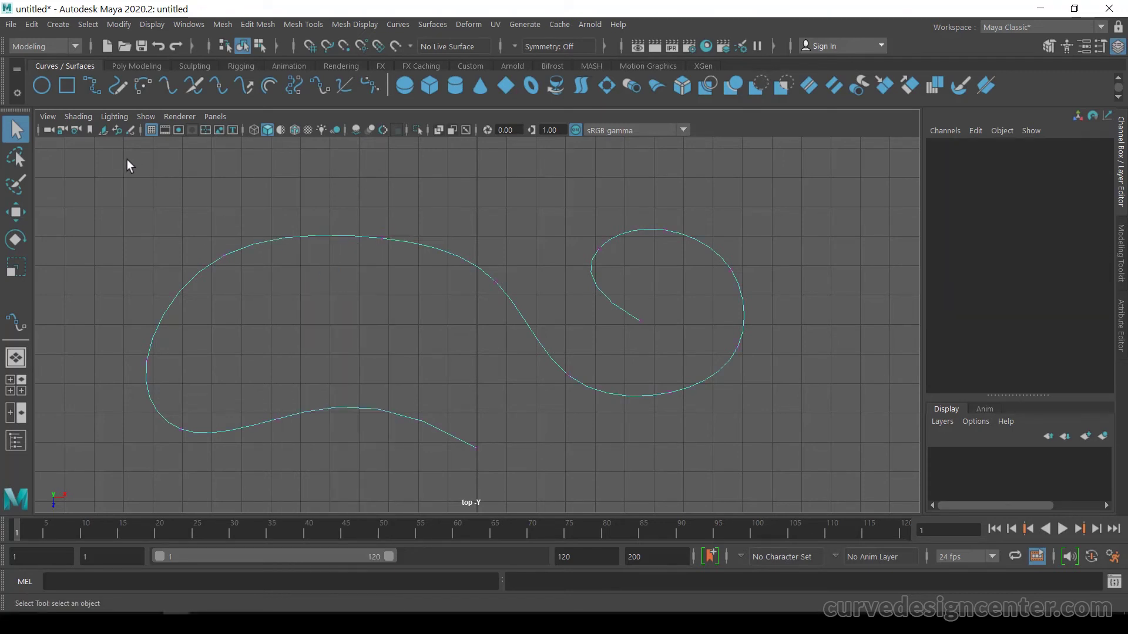
left_click_drag(155, 161, 828, 464)
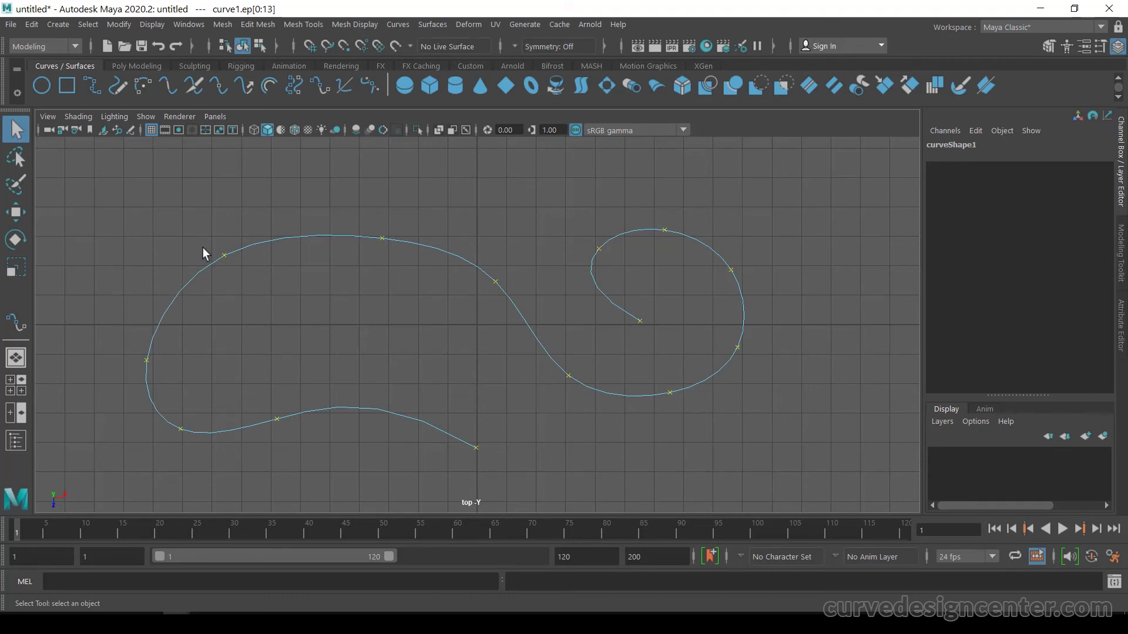
Step: Pick several curve points on the loop's upper-left arc and insert knots there
right_click(258, 244)
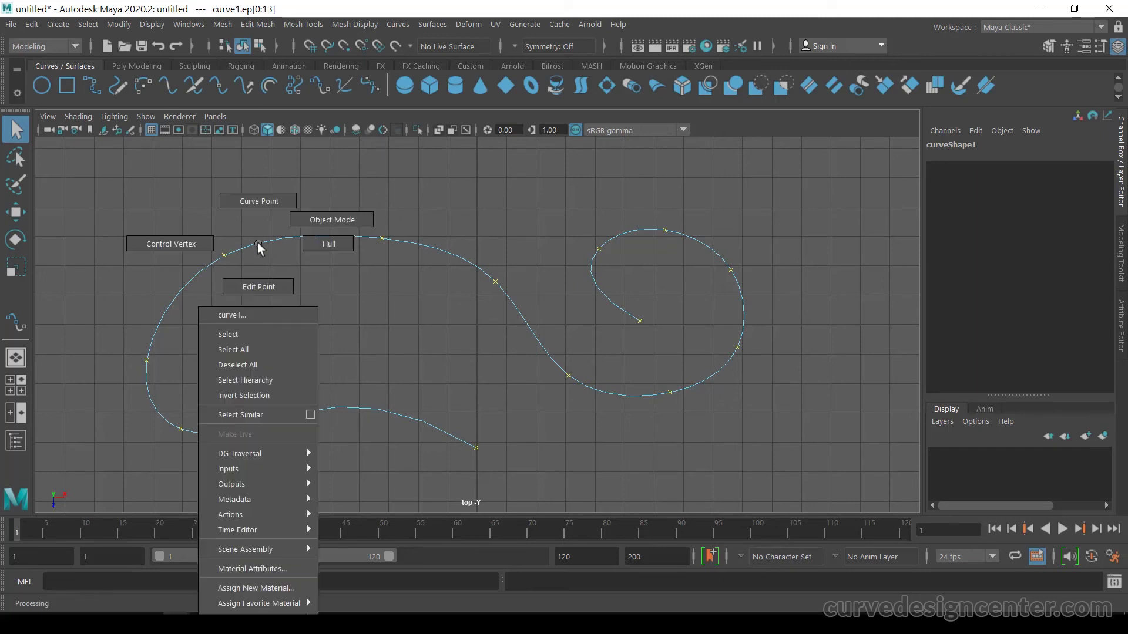
right_click_drag(259, 245, 262, 205)
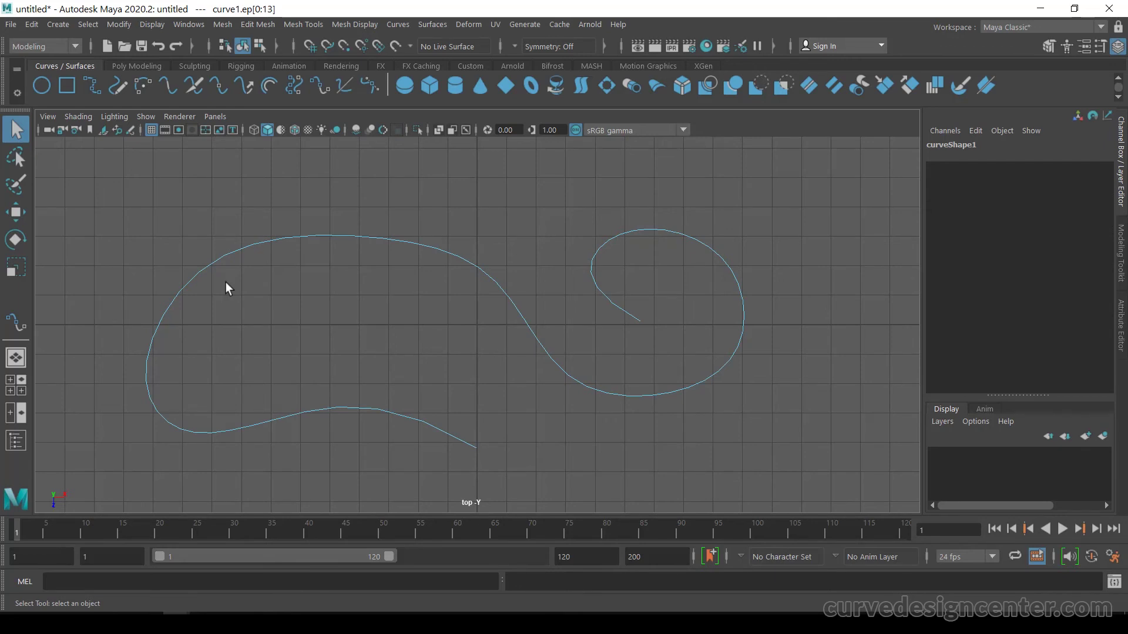
left_click(200, 287)
left_click_drag(200, 292, 199, 292)
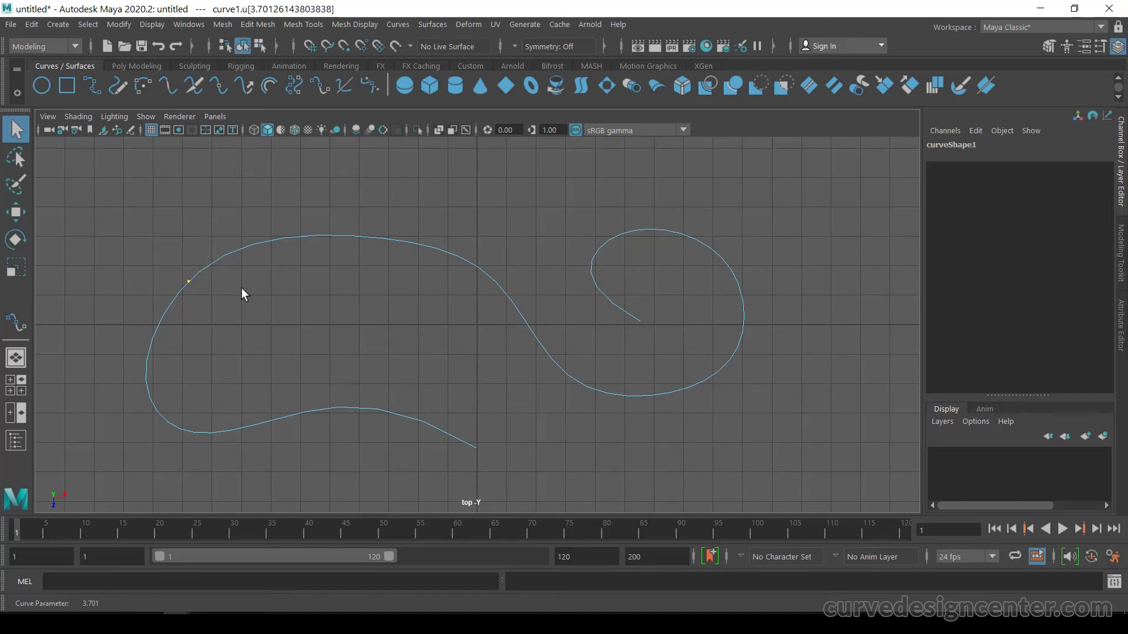
left_click(212, 269)
left_click(234, 258, "shift")
left_click(400, 24)
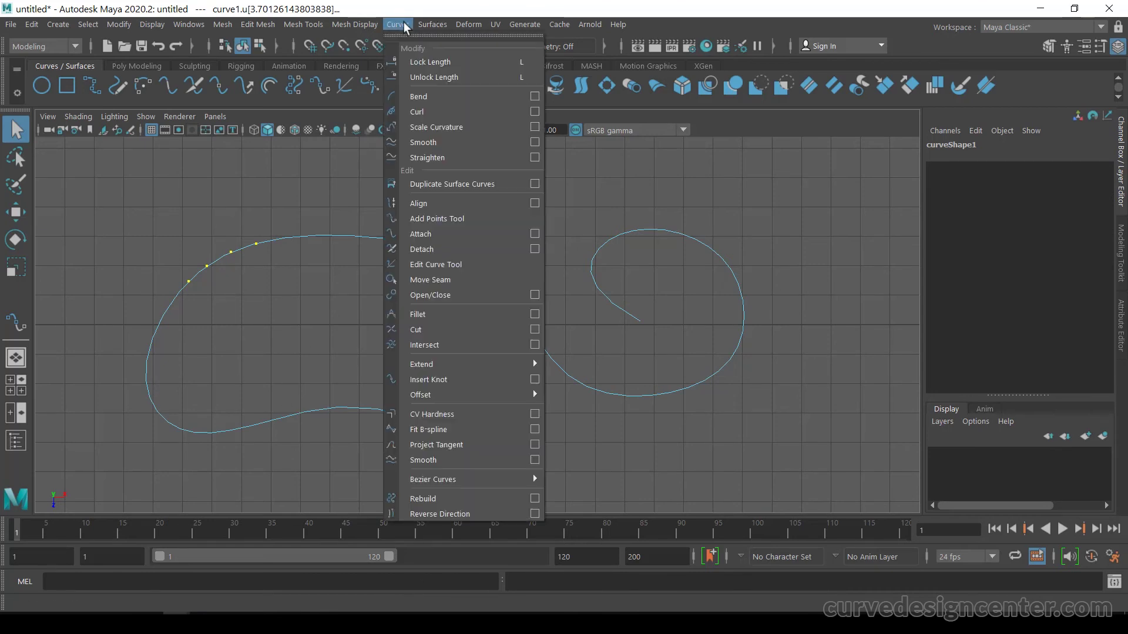
left_click(451, 379)
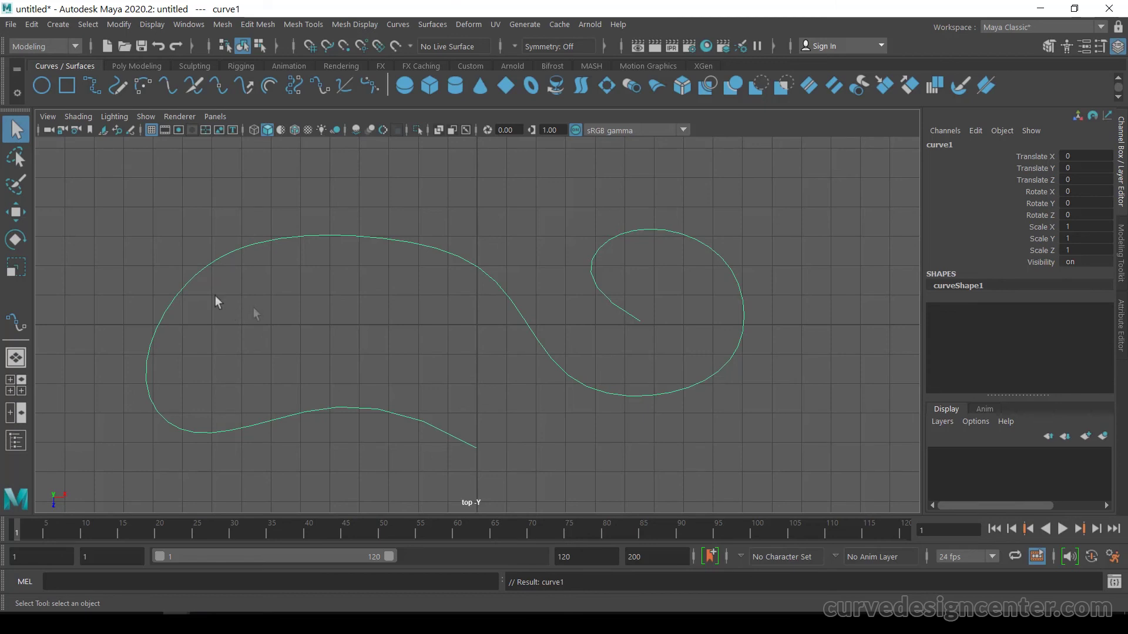
Step: Try moving two edit points on the upper-left arc, then undo the move
right_click(221, 261)
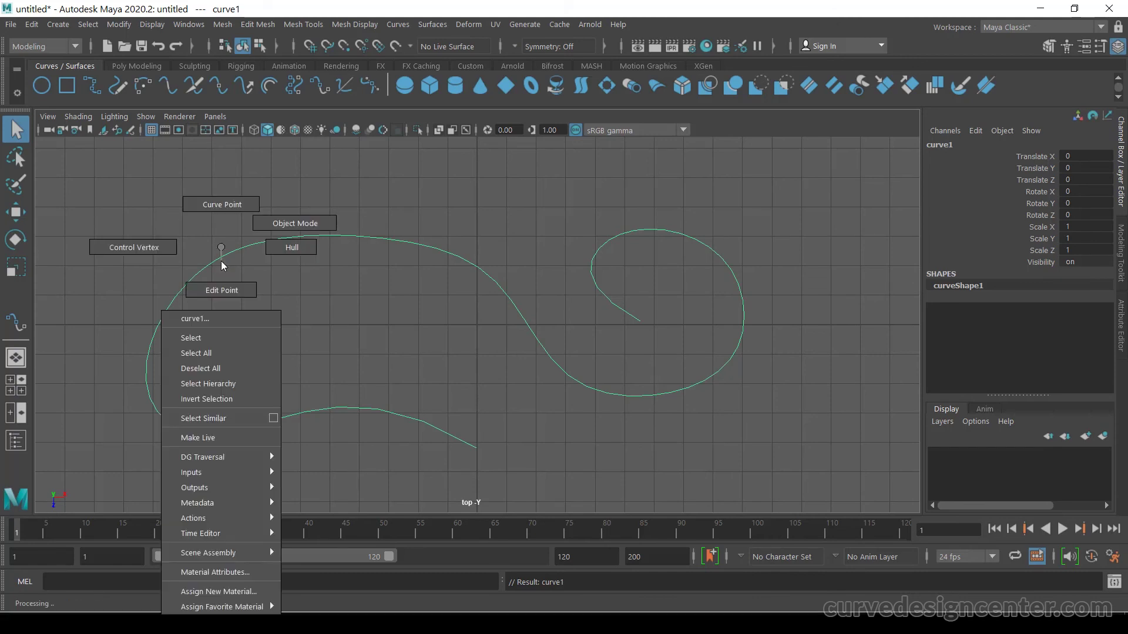
left_click(217, 291)
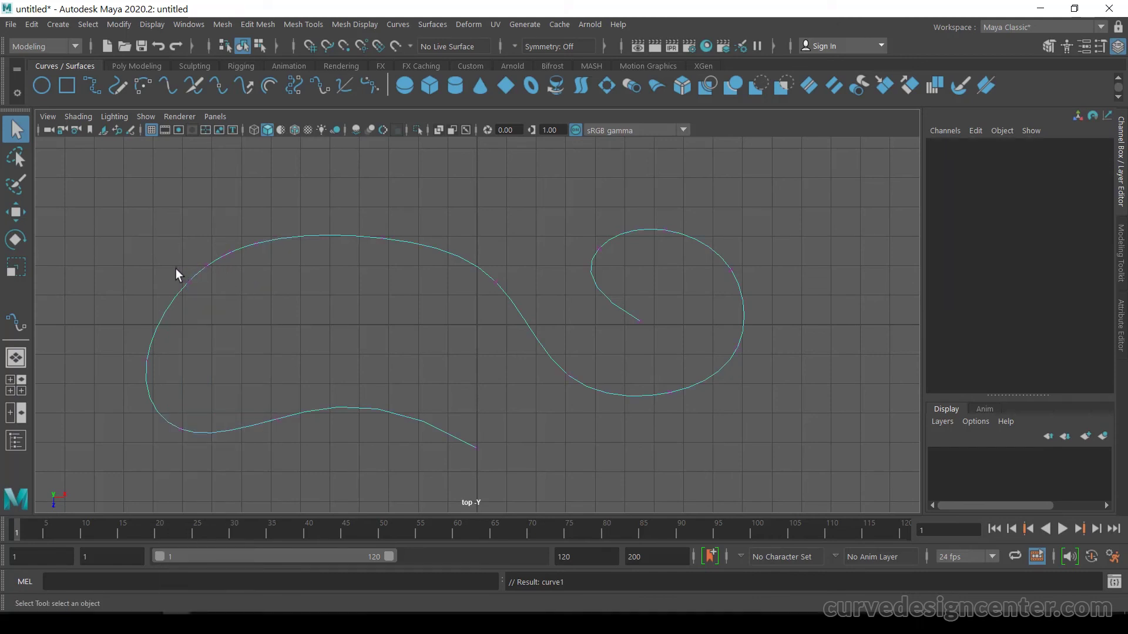
left_click_drag(175, 269, 206, 296)
left_click_drag(180, 243, 241, 317)
key("w")
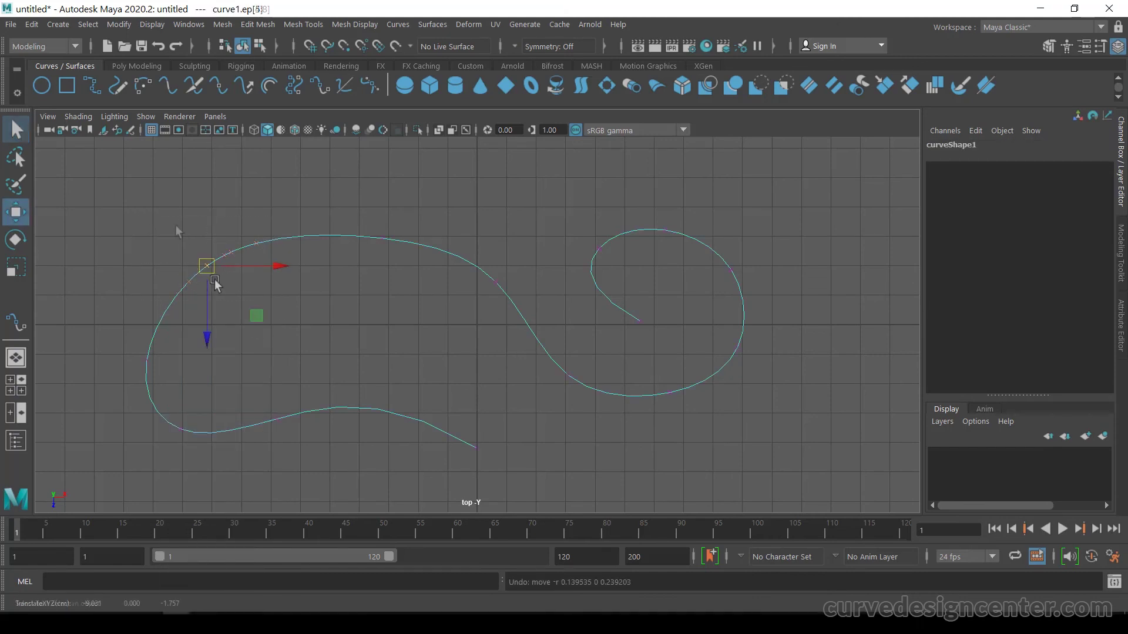
left_click_drag(207, 269, 190, 252)
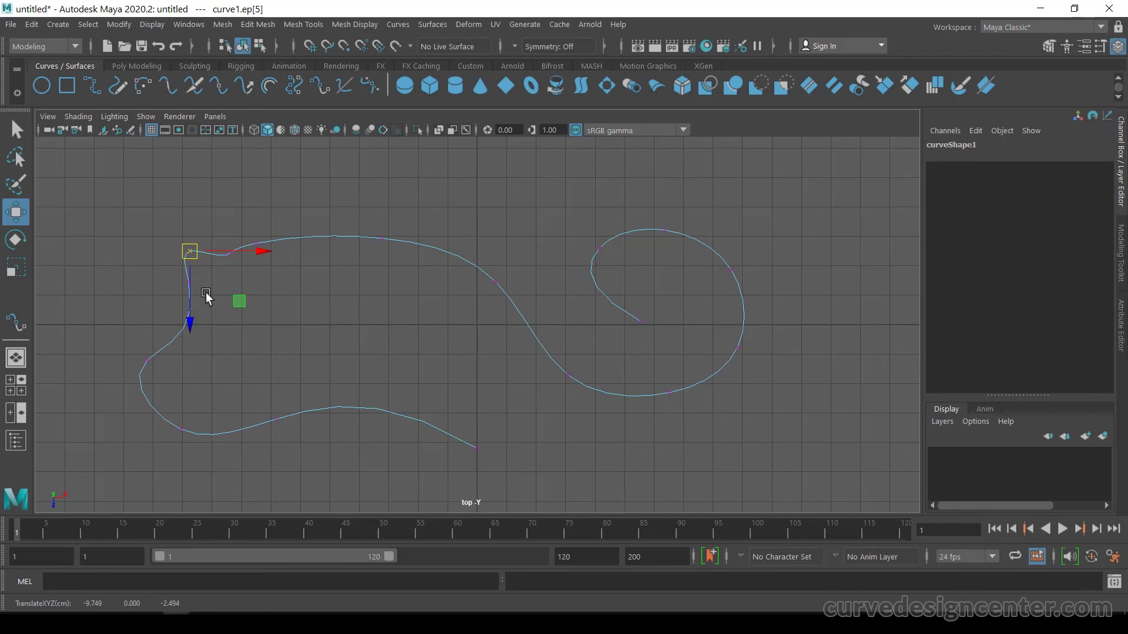
key("ctrl+z")
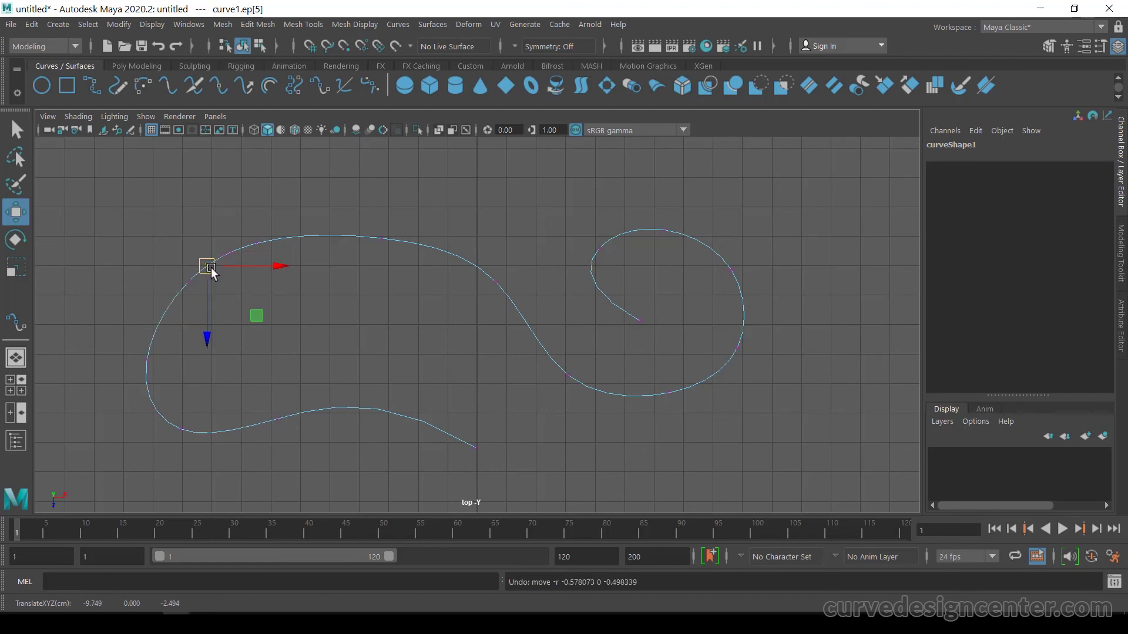
Step: Reselect curve1 and select the control vertices on its upper-left arc
right_click_drag(212, 247, 283, 225)
left_click(323, 203)
left_click_drag(276, 202, 295, 268)
right_click_drag(223, 256, 153, 246)
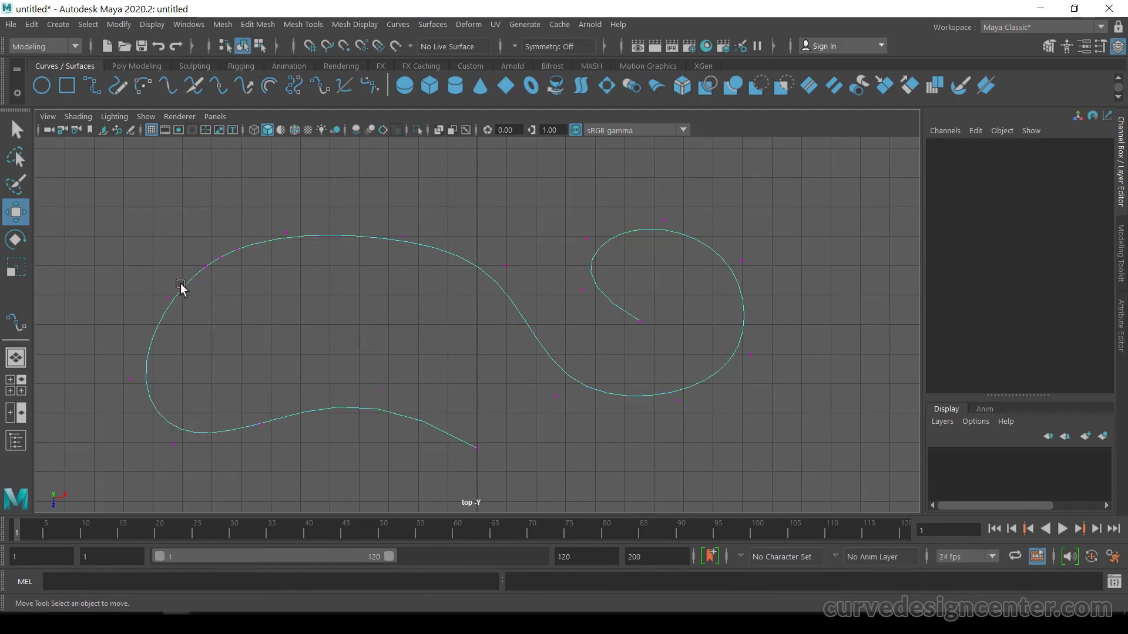
left_click_drag(197, 246, 233, 261)
Step: Move cv[7], cv[8] and cv[9] to form a small hooked bump, then return to Object Mode
left_click(224, 260)
left_click(235, 251)
left_click(286, 233)
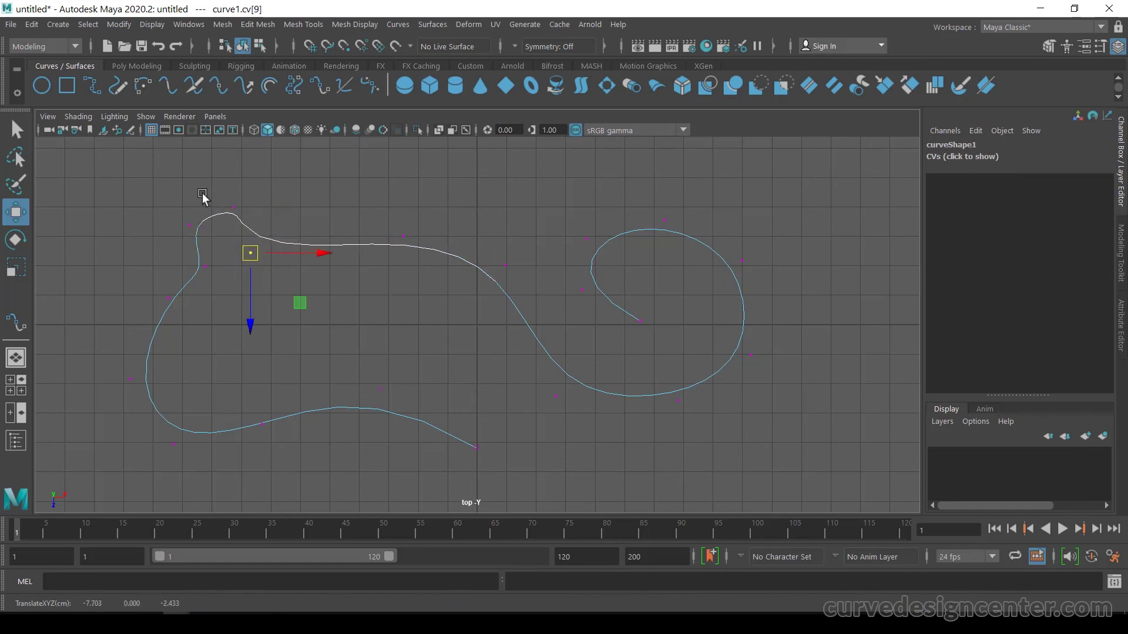
left_click(228, 207)
left_click_drag(233, 208, 183, 231)
left_click(182, 215)
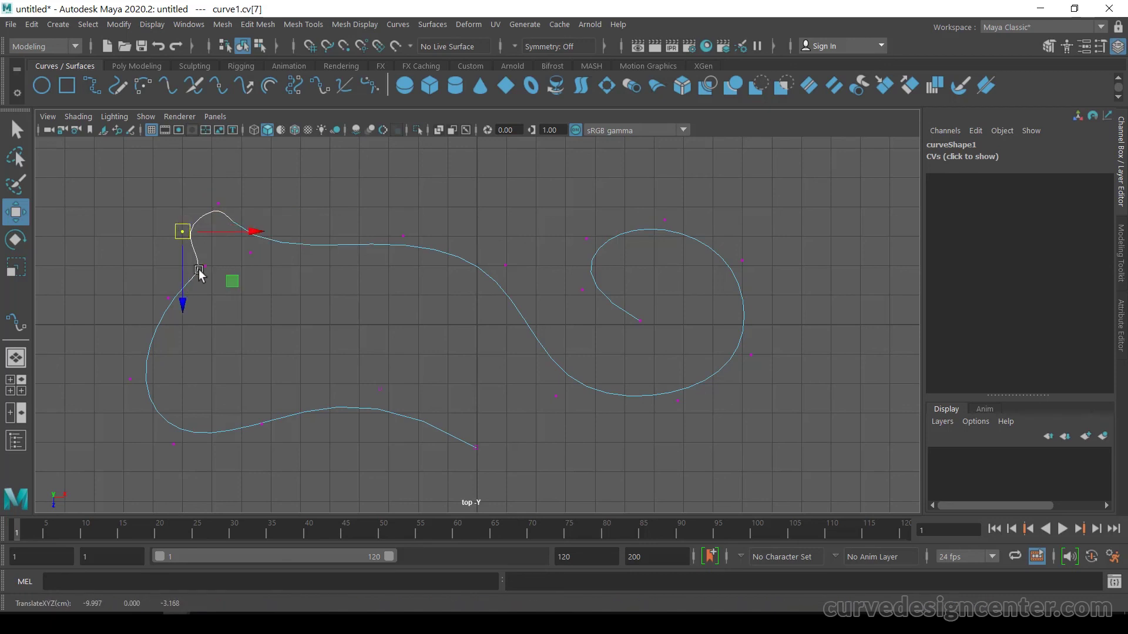
right_click_drag(276, 246, 347, 224)
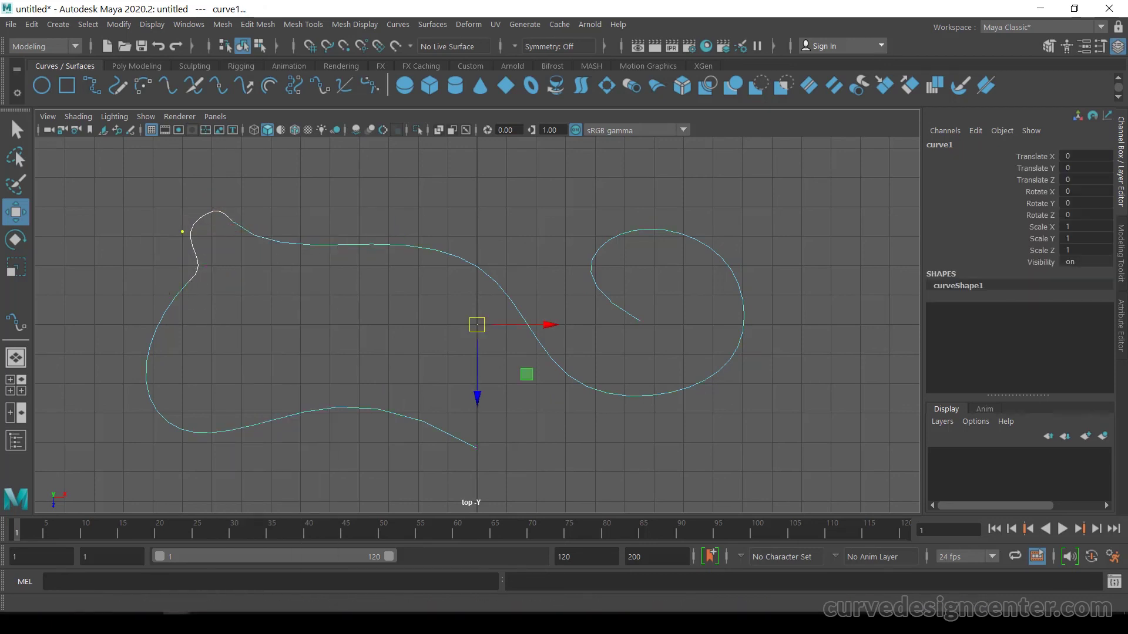